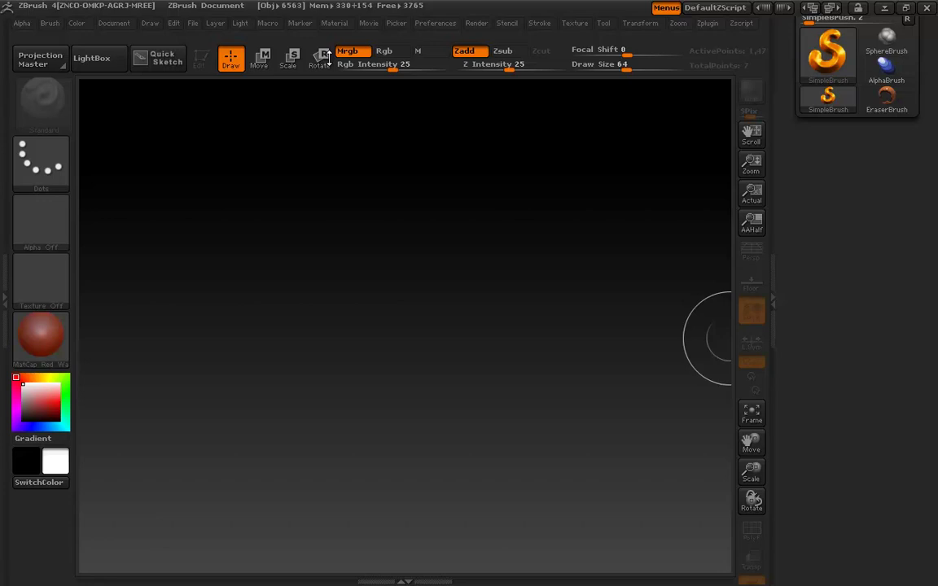
# Choose the ZSphere tool, draw one ZSphere in the middle of the canvas and turn on Edit mode
pyautogui.moveTo(779, 157); pyautogui.dragTo(796, 274)
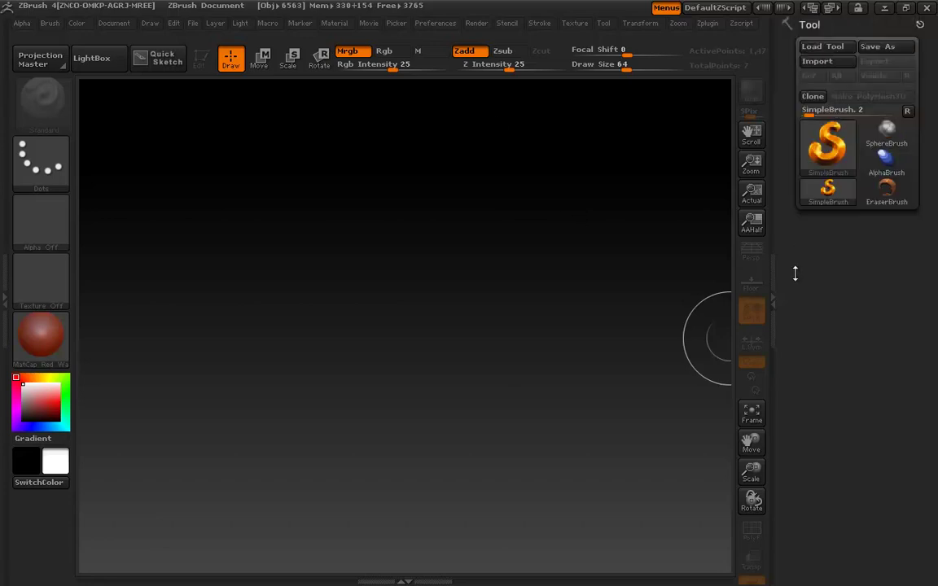
pyautogui.click(835, 145)
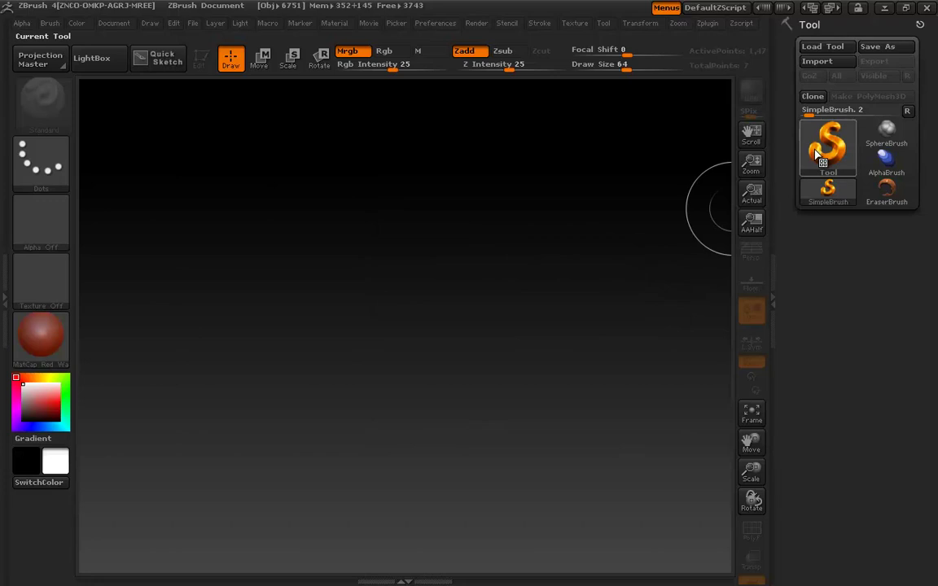
pyautogui.click(818, 153)
pyautogui.click(464, 216)
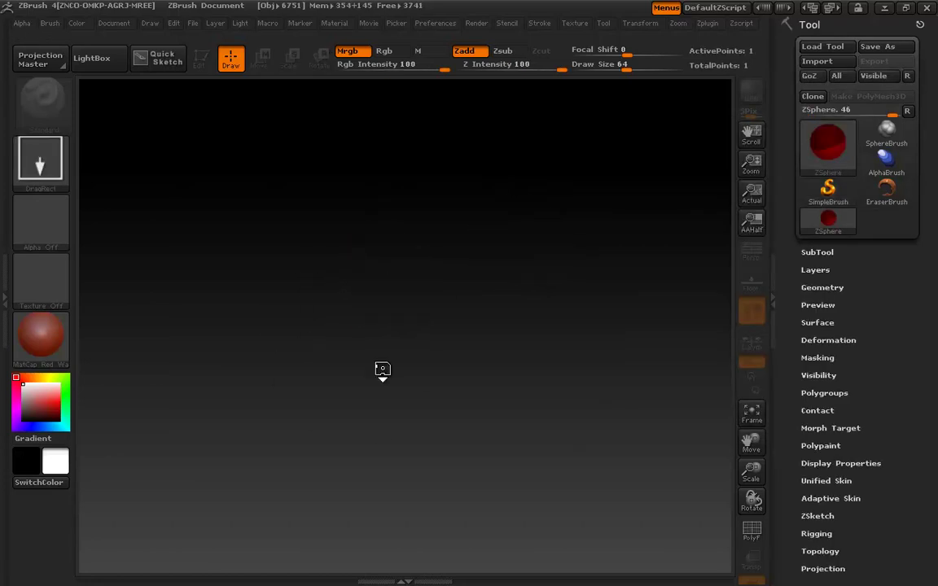
pyautogui.moveTo(384, 281); pyautogui.dragTo(385, 496)
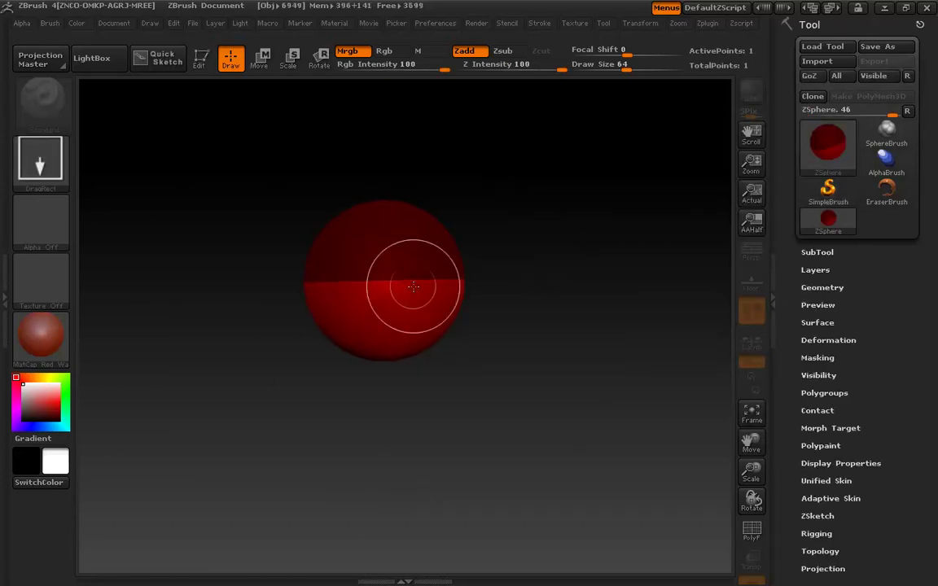
pyautogui.press('t')
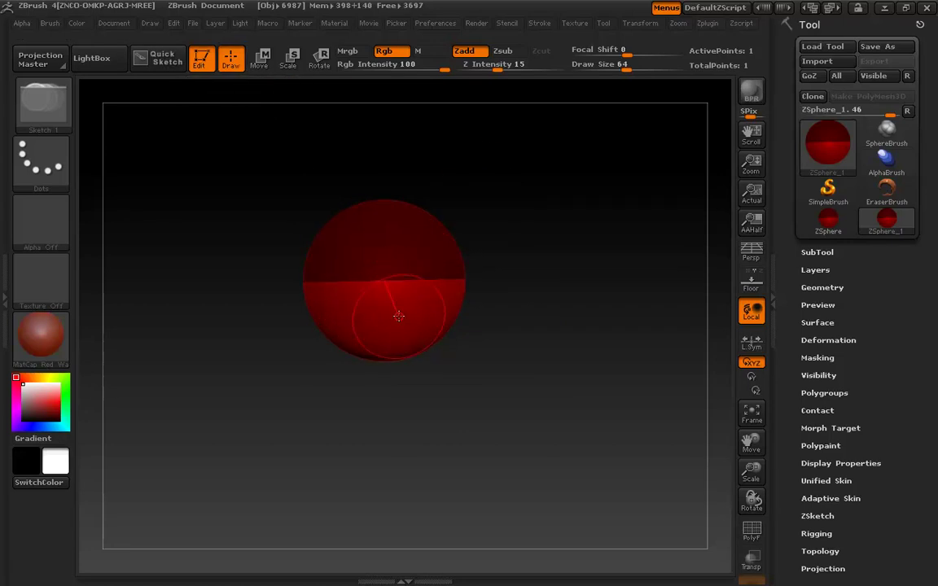
pyautogui.moveTo(396, 313); pyautogui.dragTo(431, 364)
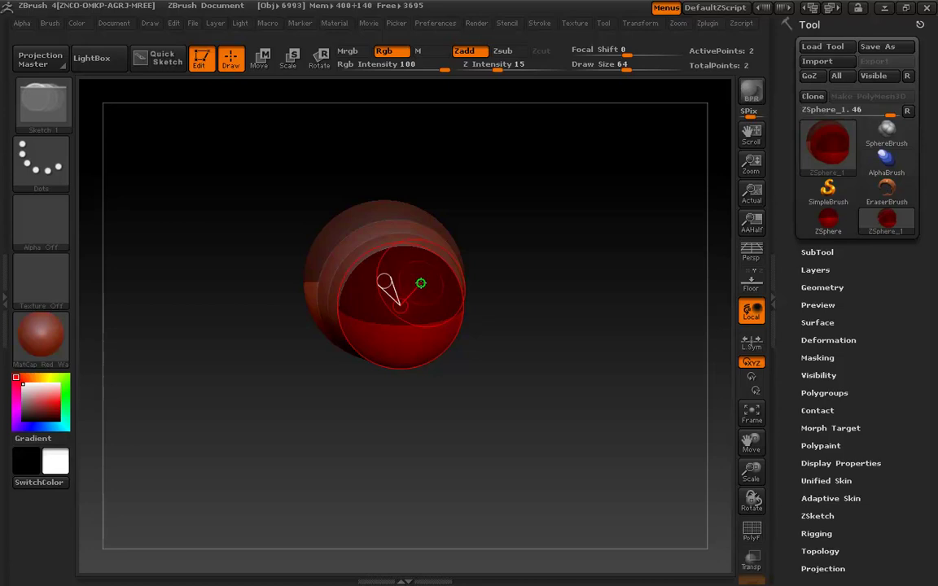
pyautogui.keyDown('alt'); pyautogui.click(420, 282); pyautogui.keyUp('alt')
pyautogui.click(431, 309)
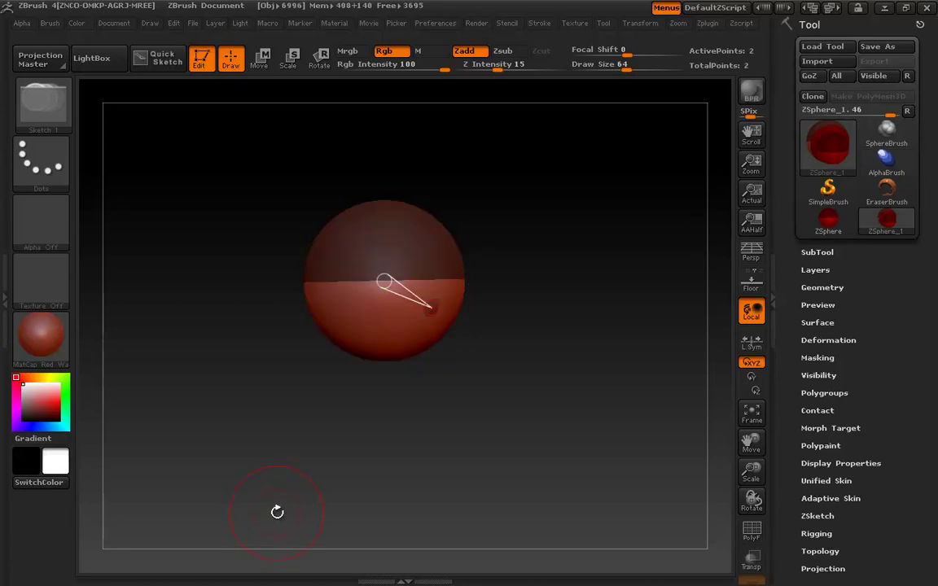
pyautogui.hotkey('ctrl', 'z')
# Add a slightly smaller child ZSphere on the root sphere and move it far to the right to form a long link
pyautogui.moveTo(410, 293); pyautogui.dragTo(448, 345)
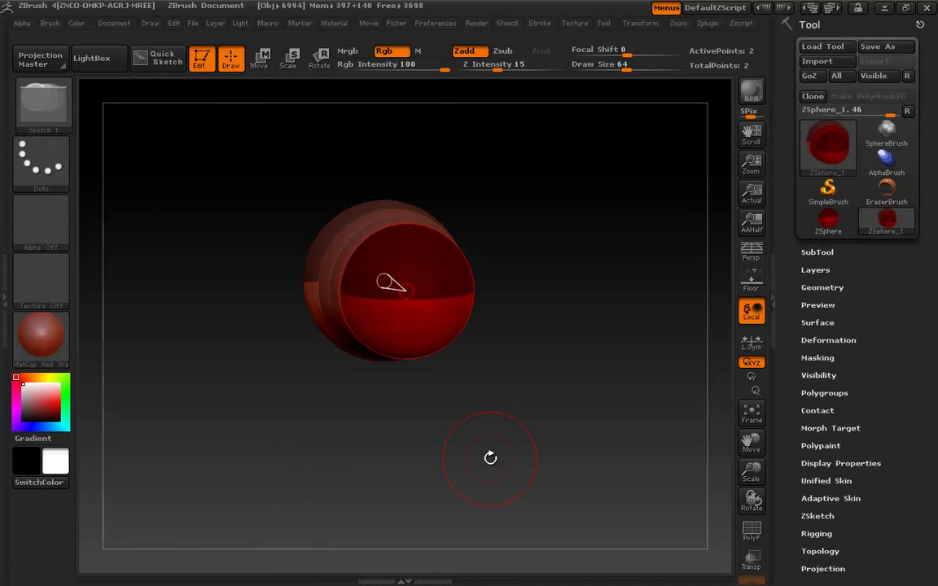
pyautogui.moveTo(383, 436); pyautogui.dragTo(436, 436)
pyautogui.press('w')
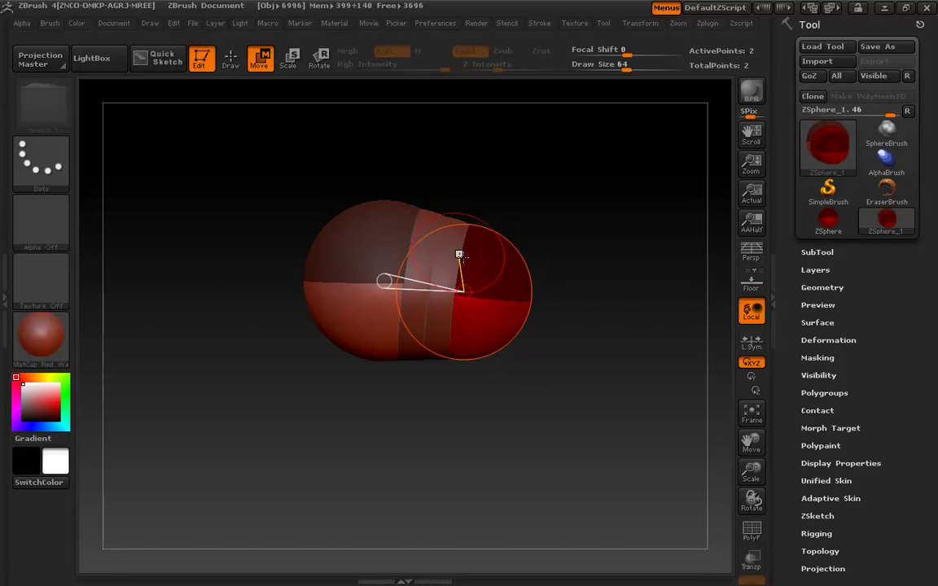
pyautogui.moveTo(460, 254); pyautogui.dragTo(676, 320)
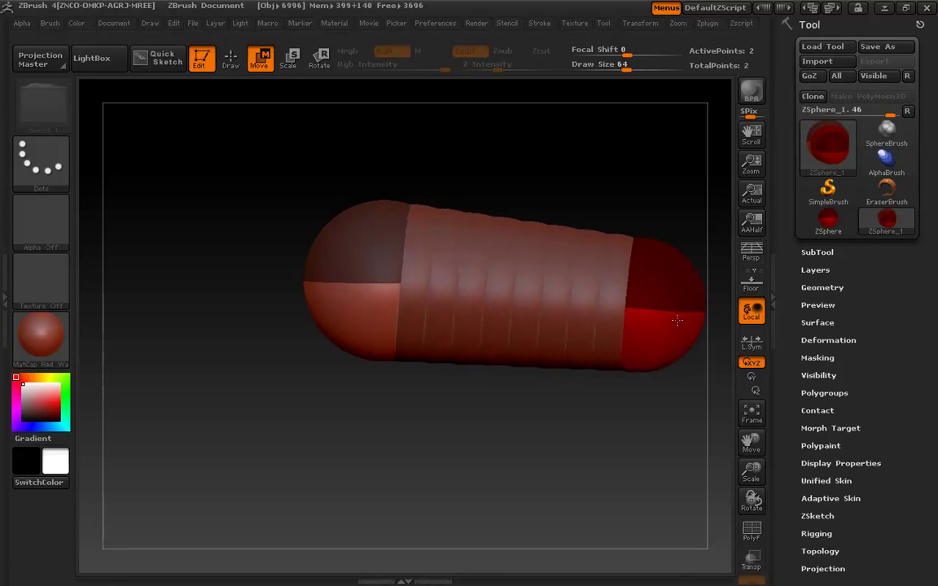
pyautogui.keyDown('alt'); pyautogui.moveTo(545, 435); pyautogui.dragTo(388, 429); pyautogui.keyUp('alt')
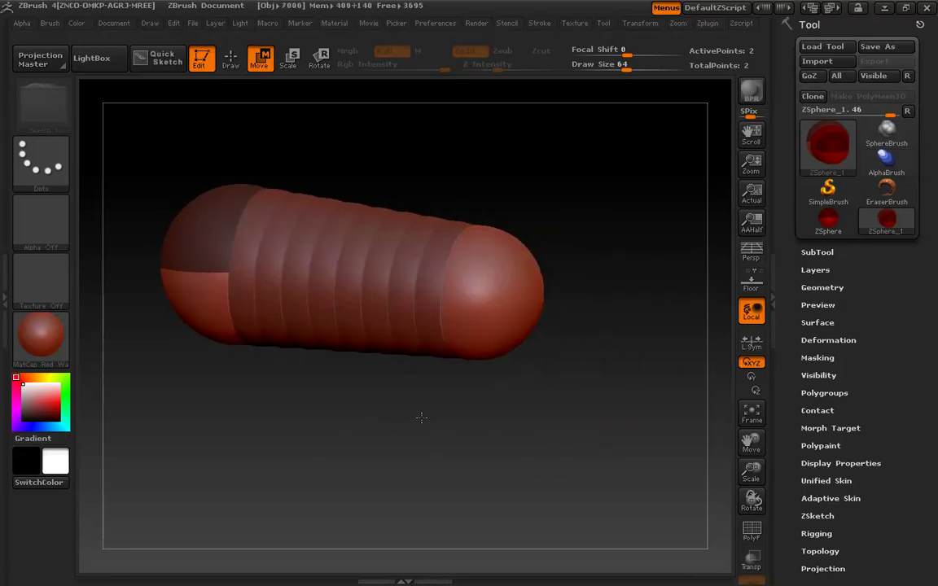
# Add a third, smaller ZSphere on the end of the chain and move it outward and down to the right
pyautogui.press('q')
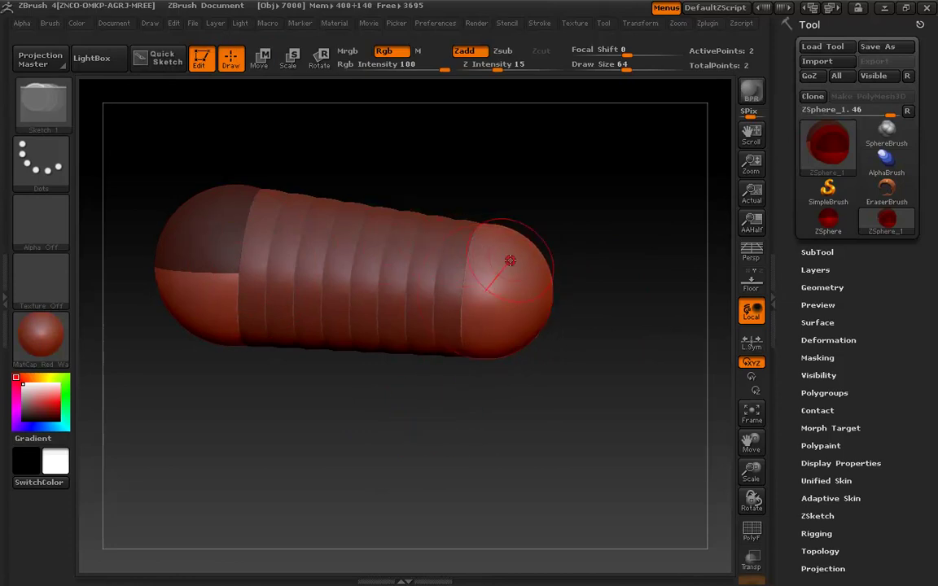
pyautogui.moveTo(521, 304); pyautogui.dragTo(552, 336)
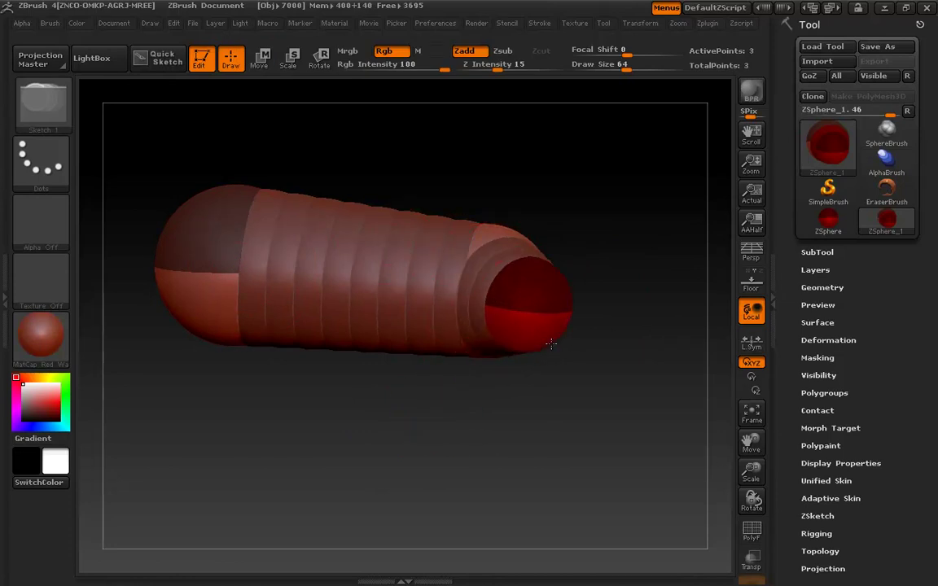
pyautogui.moveTo(371, 413); pyautogui.dragTo(444, 412)
pyautogui.press('w')
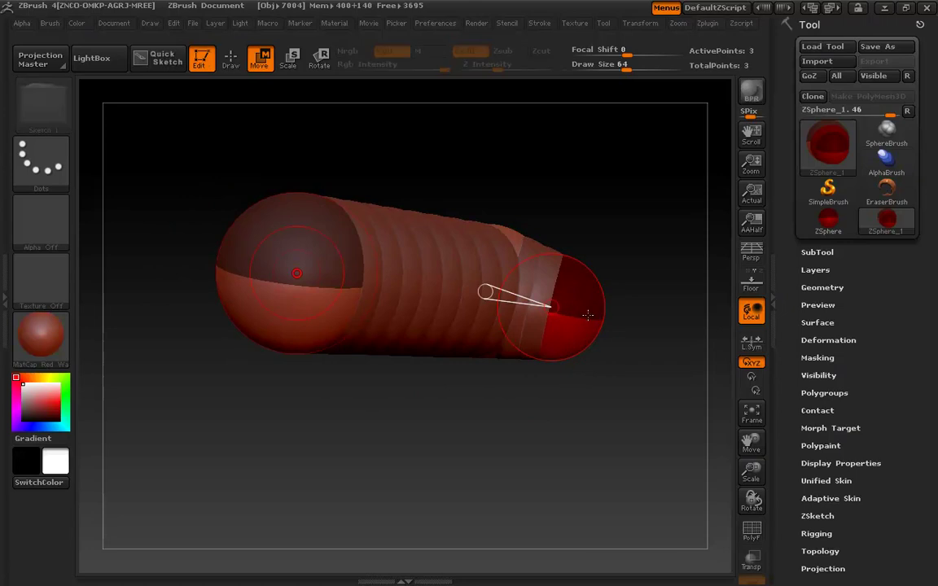
pyautogui.moveTo(588, 315); pyautogui.dragTo(698, 379)
pyautogui.keyDown('alt'); pyautogui.moveTo(482, 426); pyautogui.dragTo(415, 378); pyautogui.keyUp('alt')
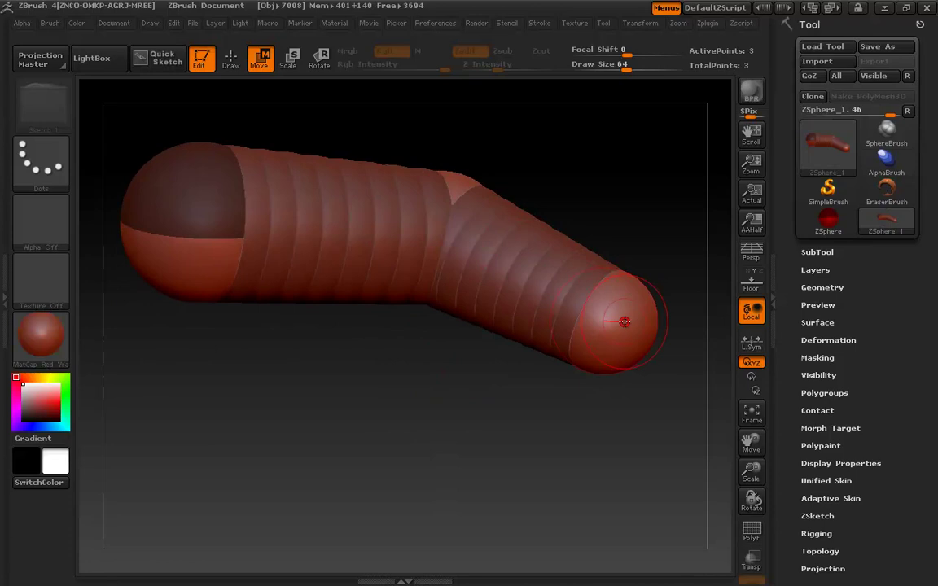
# Delete the end ZSphere of the chain
pyautogui.press('q')
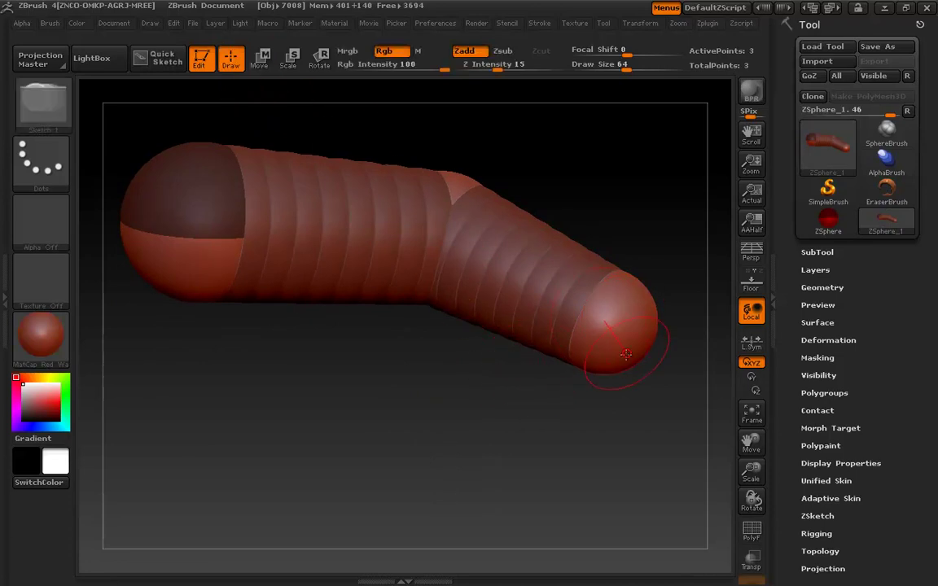
pyautogui.keyDown('alt'); pyautogui.click(635, 344); pyautogui.keyUp('alt')
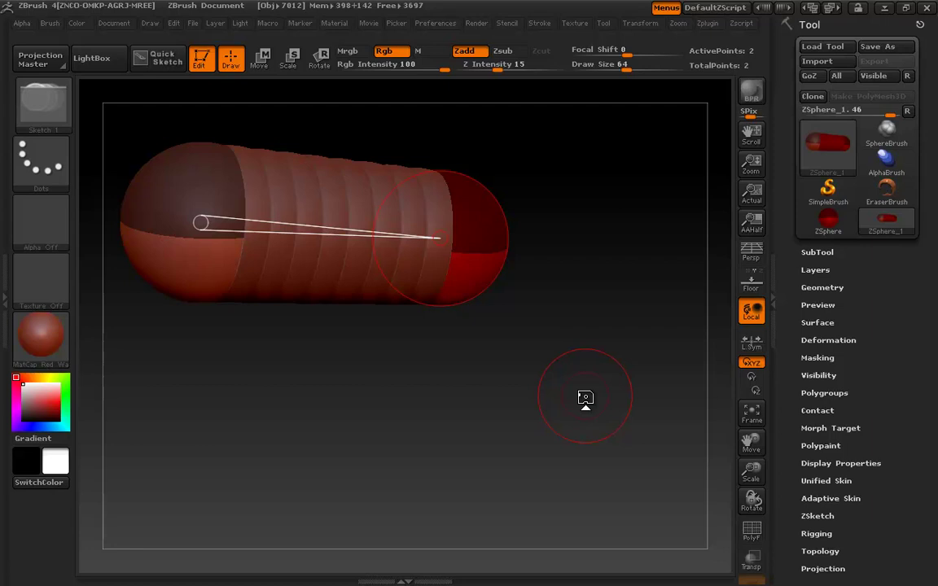
# Insert a ZSphere in the middle of the link, raise it into a bend and move the end sphere far down to the right
pyautogui.moveTo(496, 392); pyautogui.dragTo(477, 382)
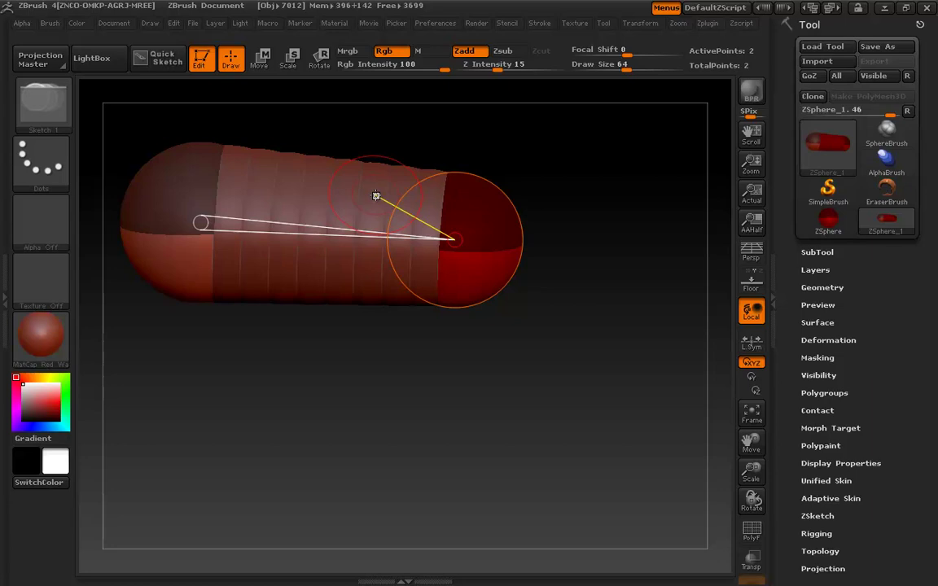
pyautogui.click(317, 197)
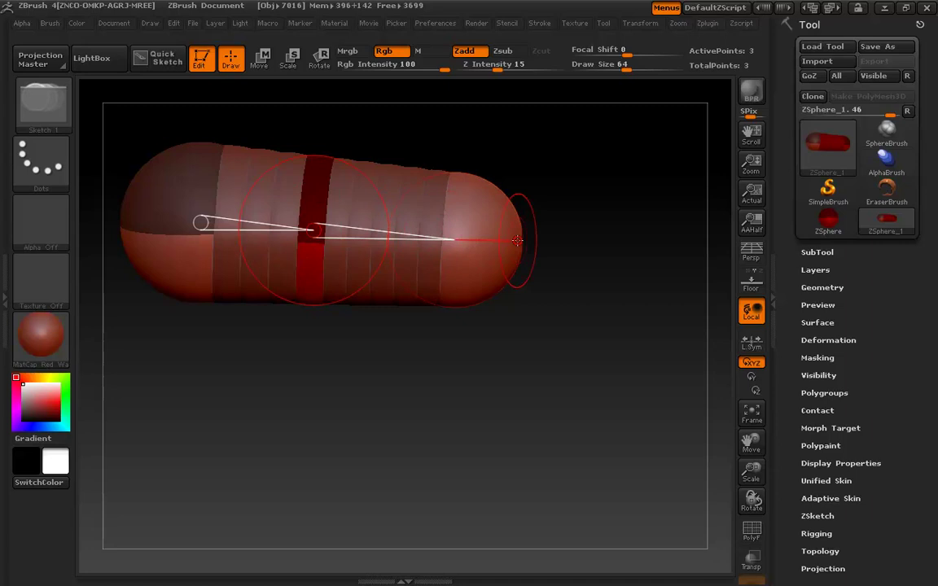
pyautogui.moveTo(409, 384)
pyautogui.mouseDown()
pyautogui.moveTo(409, 346)
pyautogui.moveTo(413, 395)
pyautogui.moveTo(415, 388)
pyautogui.moveTo(440, 444)
pyautogui.moveTo(405, 426)
pyautogui.mouseUp()
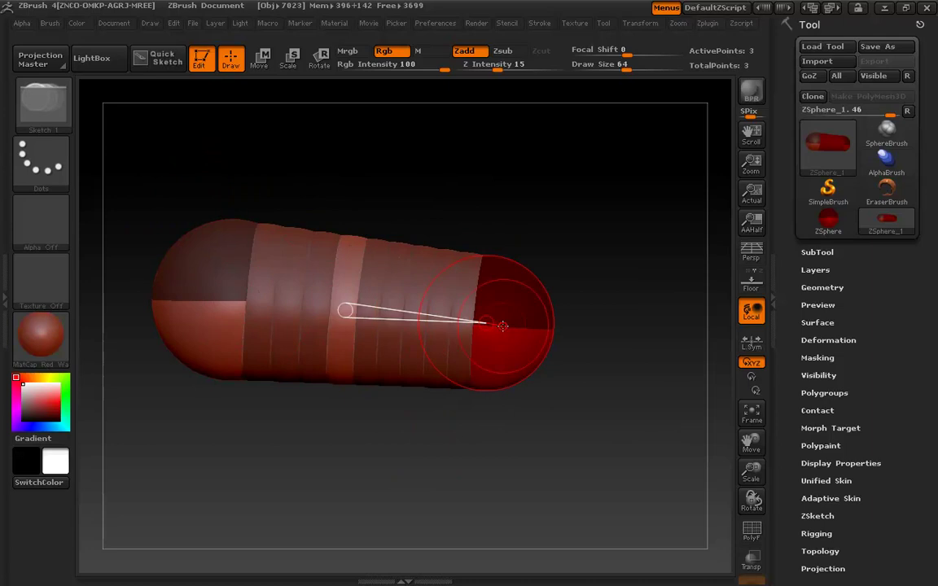
pyautogui.press('w')
pyautogui.moveTo(345, 259); pyautogui.dragTo(386, 172)
pyautogui.moveTo(525, 335); pyautogui.dragTo(679, 483)
pyautogui.moveTo(406, 193)
pyautogui.mouseDown()
pyautogui.moveTo(455, 224)
pyautogui.moveTo(417, 200)
pyautogui.mouseUp()
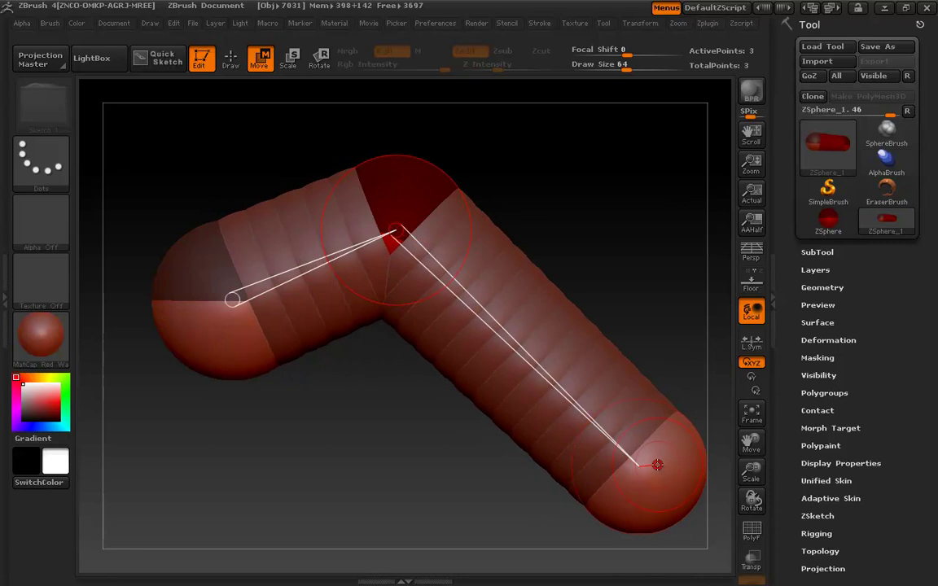
pyautogui.moveTo(659, 474); pyautogui.dragTo(712, 503)
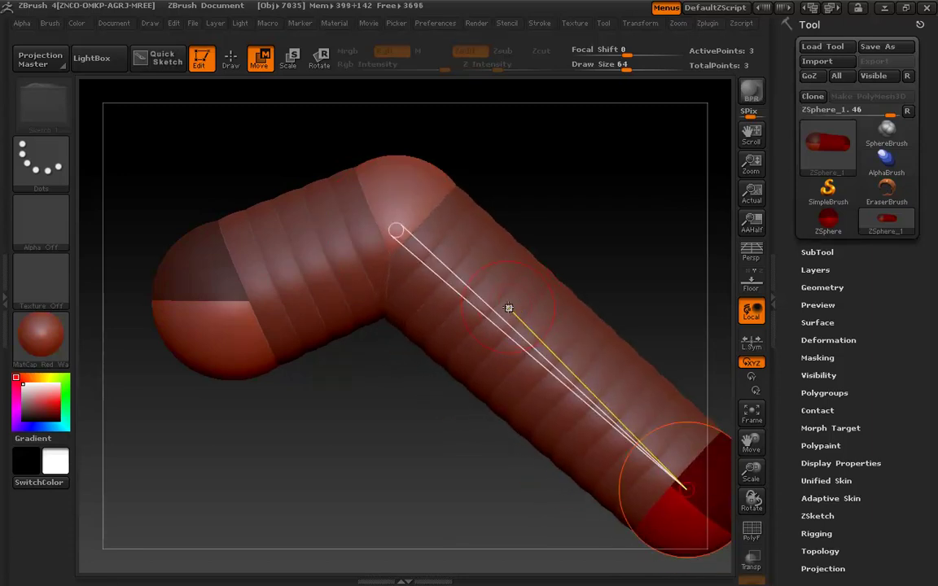
# Insert two ZSpheres in the long lower link, moving one up to the right and the other down to form a zigzag
pyautogui.press('q')
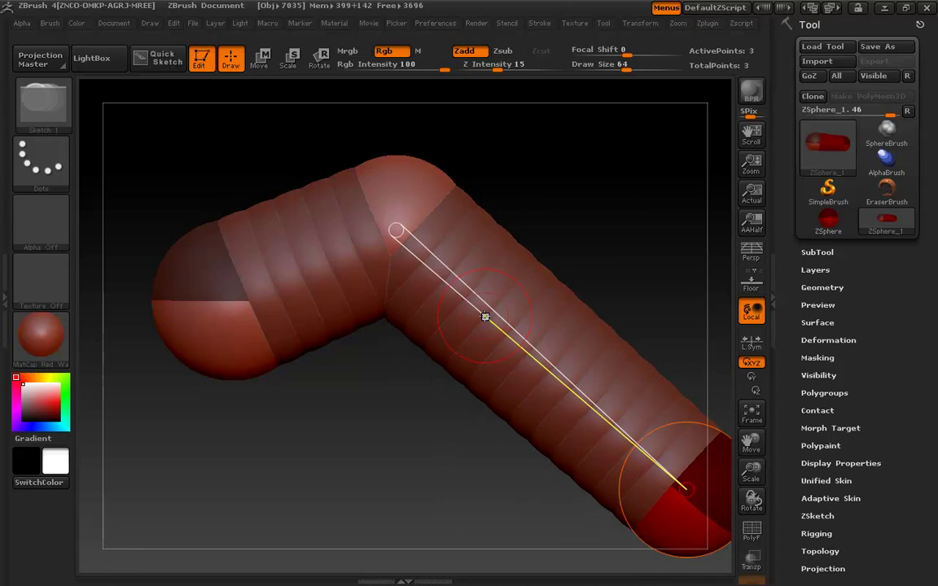
pyautogui.click(489, 316)
pyautogui.click(576, 391)
pyautogui.press('w')
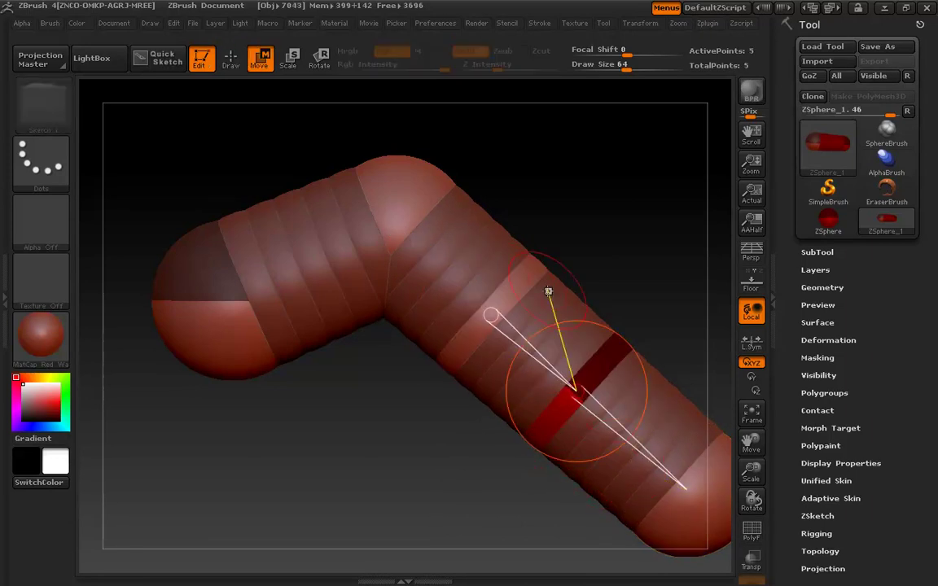
pyautogui.moveTo(523, 280); pyautogui.dragTo(635, 202)
pyautogui.moveTo(543, 408); pyautogui.dragTo(501, 513)
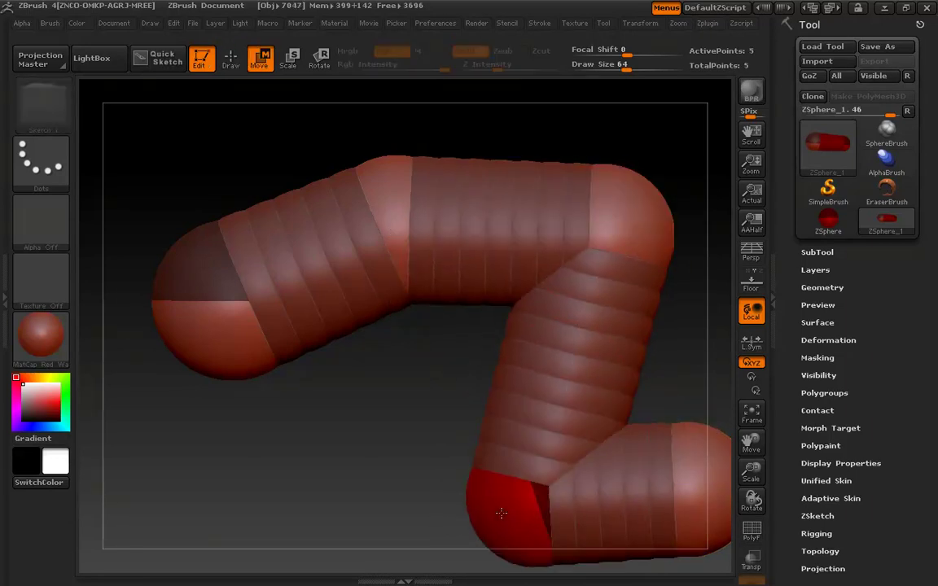
pyautogui.moveTo(627, 225); pyautogui.dragTo(645, 172)
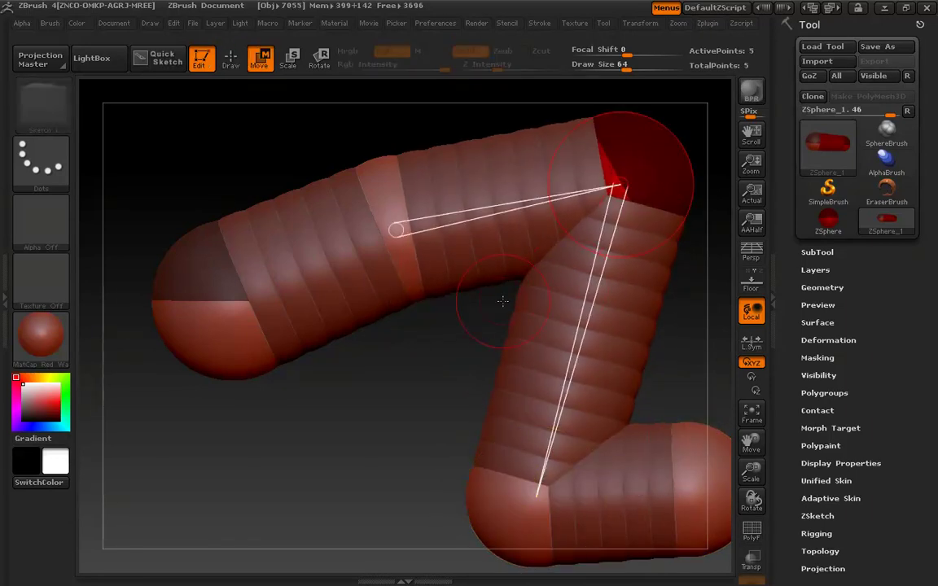
# Return to Draw mode and remove the visible link between the upper-right and lower bend ZSpheres
pyautogui.moveTo(473, 360)
pyautogui.mouseDown()
pyautogui.moveTo(345, 402)
pyautogui.moveTo(341, 341)
pyautogui.moveTo(343, 360)
pyautogui.mouseUp()
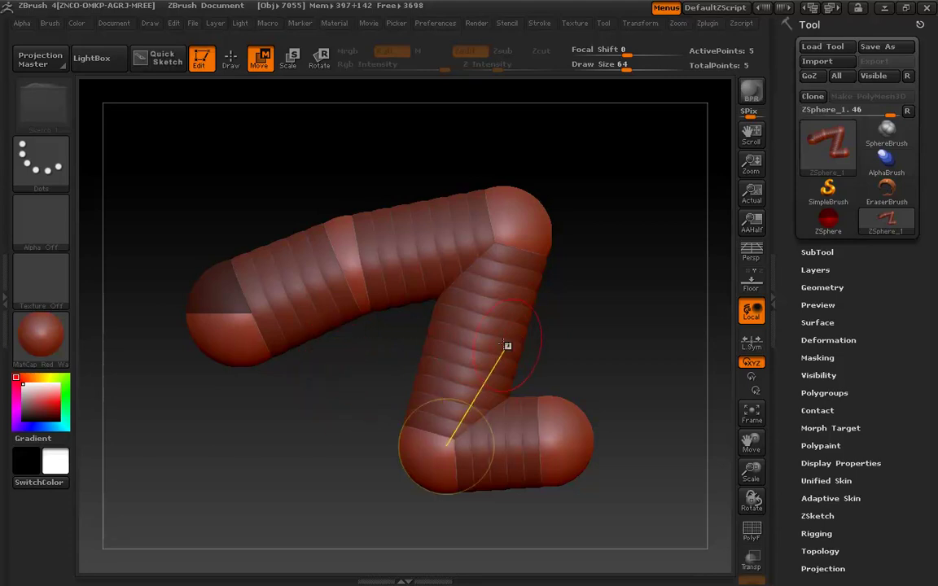
pyautogui.press('f')
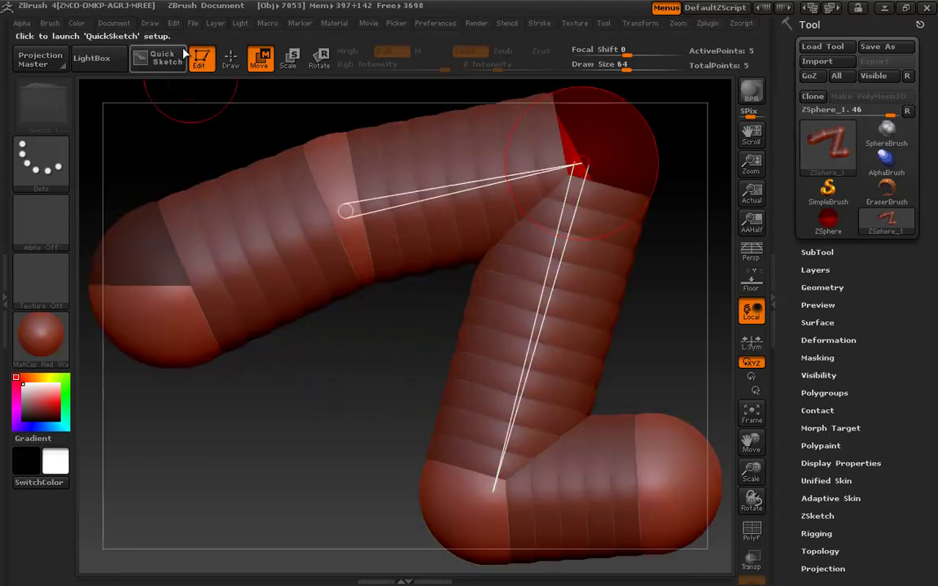
pyautogui.click(231, 58)
pyautogui.moveTo(325, 381)
pyautogui.keyDown('alt'); pyautogui.mouseDown()
pyautogui.moveTo(296, 377)
pyautogui.moveTo(392, 279)
pyautogui.mouseUp(); pyautogui.keyUp('alt')
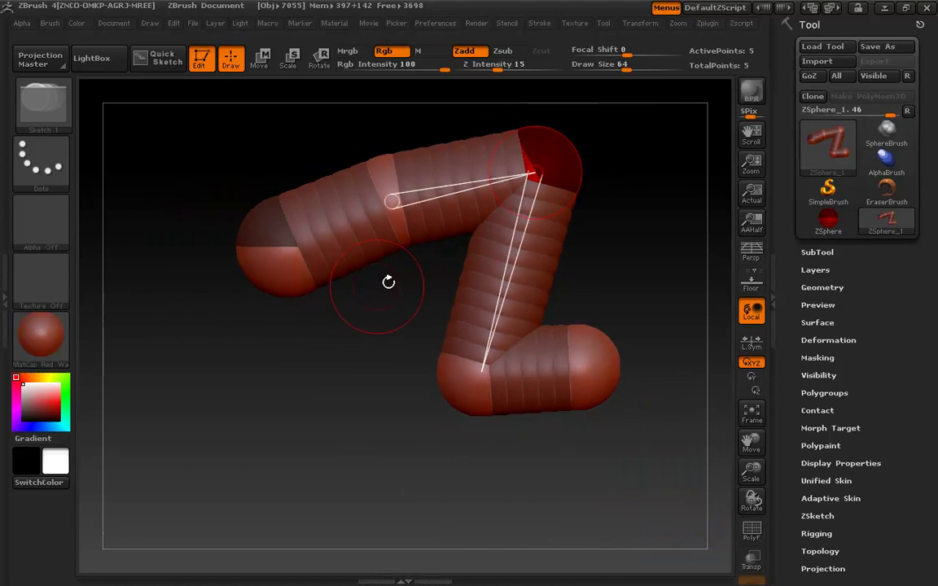
pyautogui.keyDown('alt'); pyautogui.click(512, 257); pyautogui.keyUp('alt')
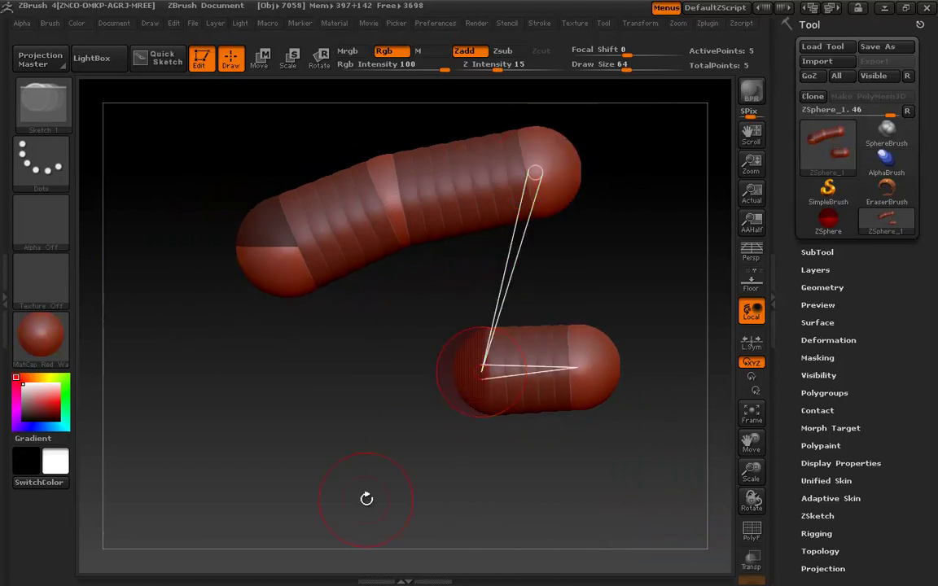
# Preview the ZSphere chain as an adaptive skin mesh and return to the ZSphere display
pyautogui.press('a')
pyautogui.press('a')
pyautogui.press('a')
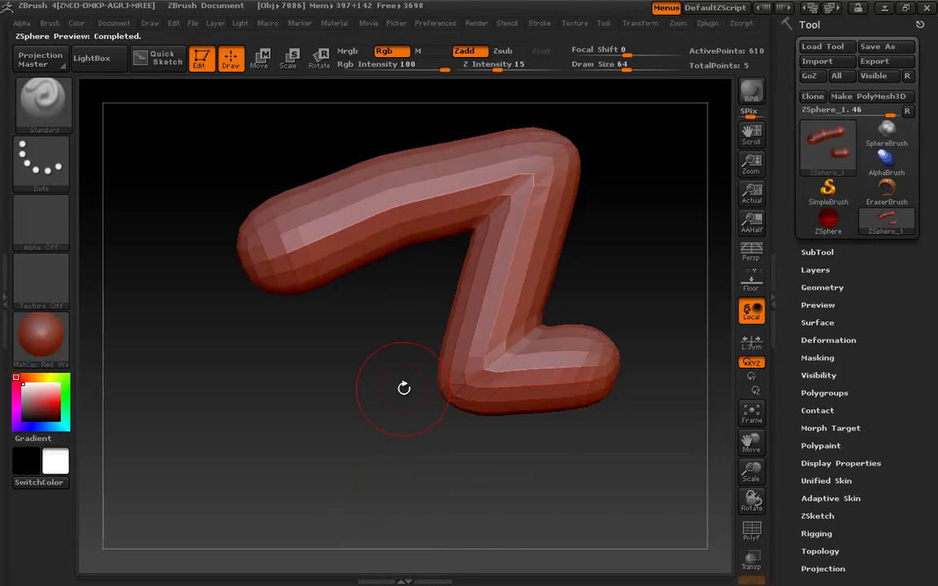
pyautogui.press('a')
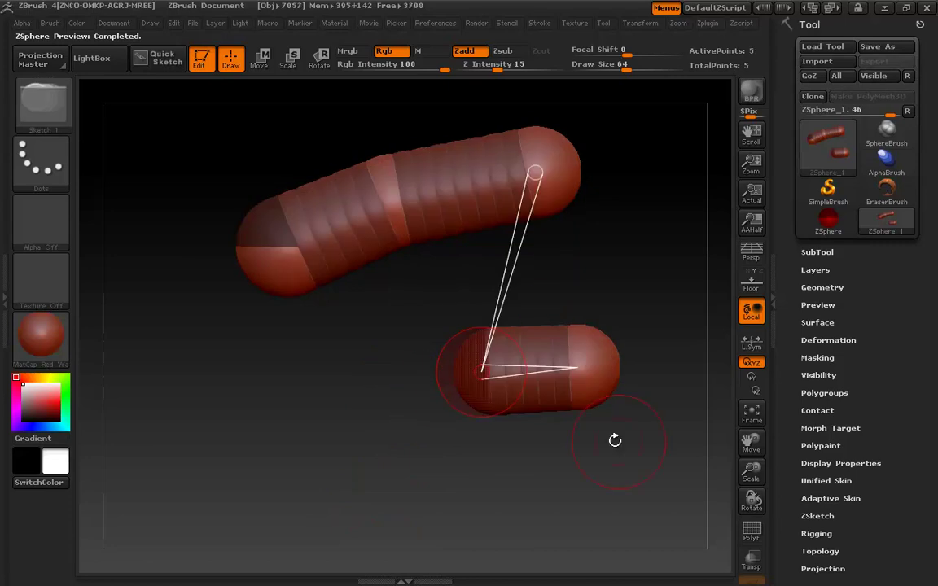
# Enable Use Classic Skinning in the Adaptive Skin settings
pyautogui.moveTo(789, 505); pyautogui.dragTo(789, 438)
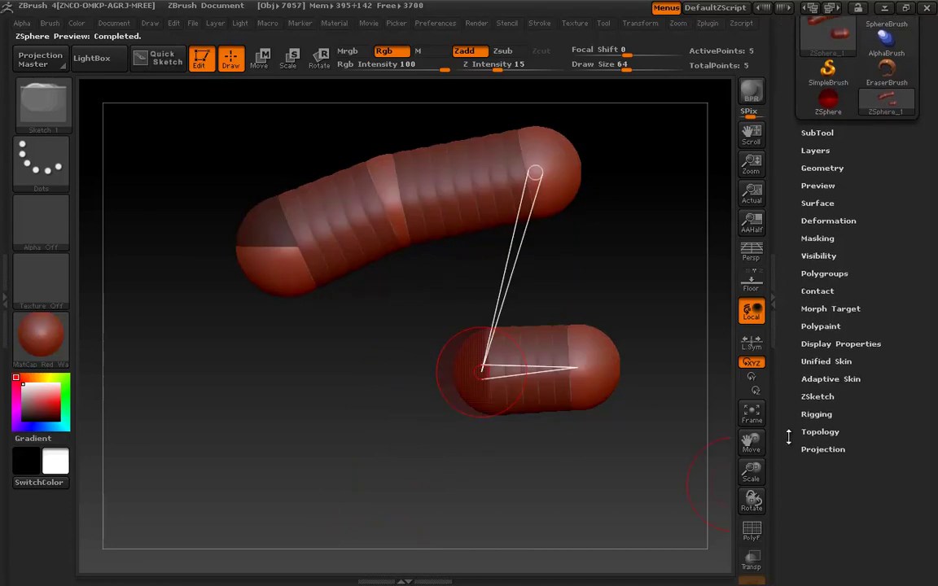
pyautogui.click(824, 379)
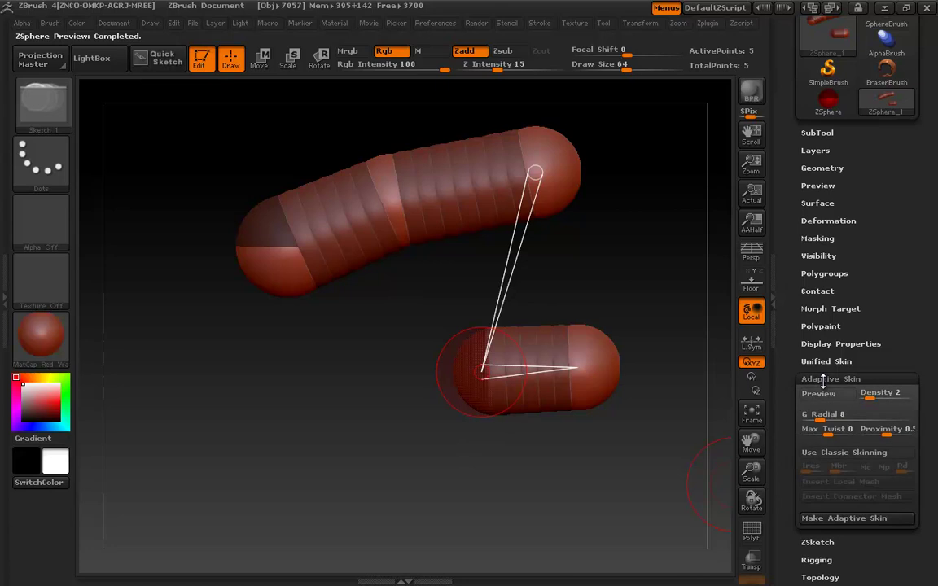
pyautogui.click(838, 452)
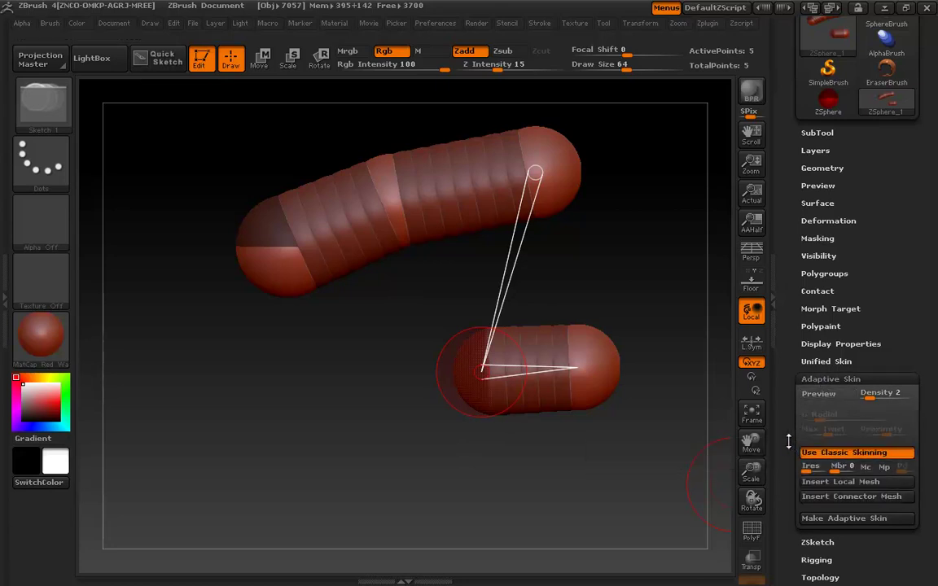
# Preview the split ZSphere chain's adaptive skin with classic skinning and return to the ZSphere display
pyautogui.press('a')
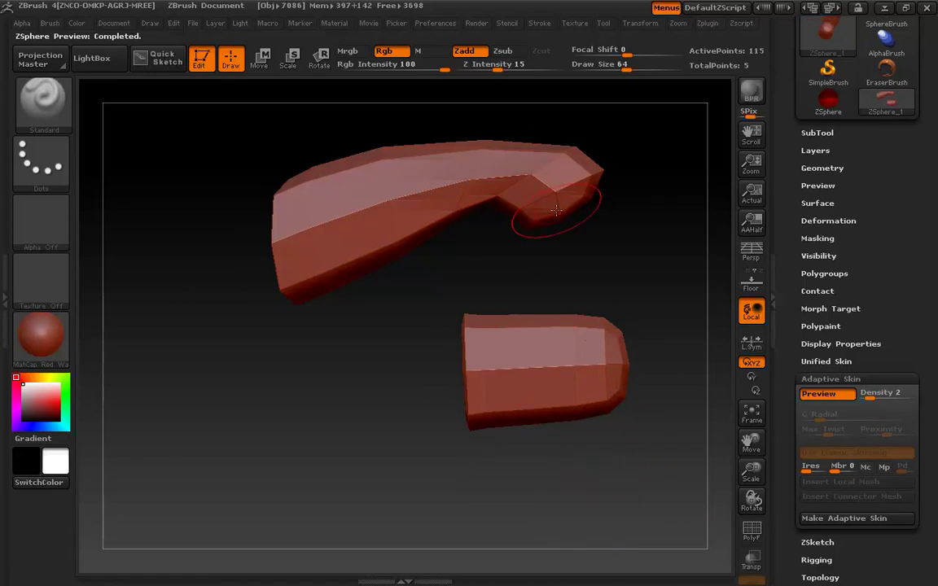
pyautogui.press('a')
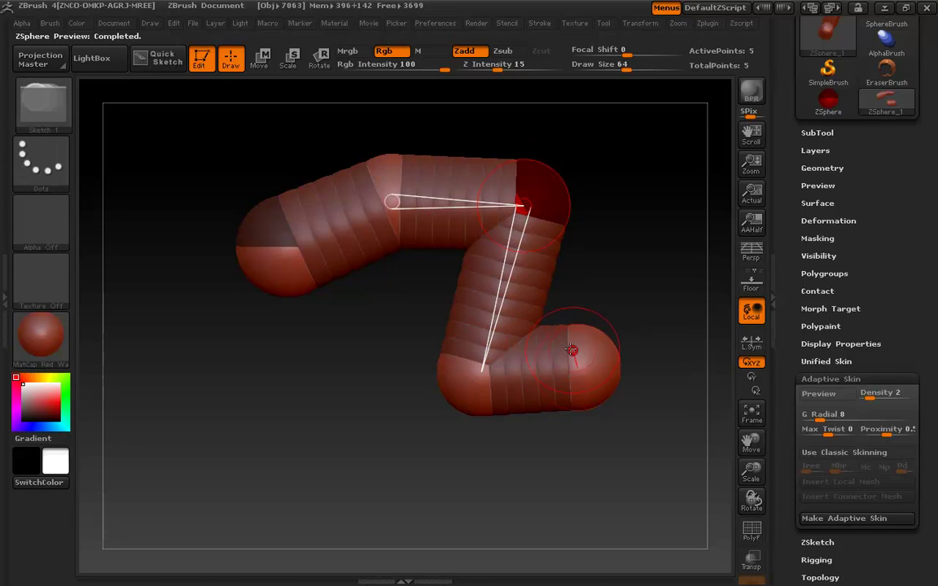
# Add a small ZSphere on top of the upper bend ZSphere and move it up to the right as a branch
pyautogui.keyDown('alt'); pyautogui.moveTo(398, 303); pyautogui.dragTo(389, 449); pyautogui.keyUp('alt')
pyautogui.moveTo(489, 277)
pyautogui.mouseDown()
pyautogui.moveTo(502, 253)
pyautogui.moveTo(423, 233)
pyautogui.mouseUp()
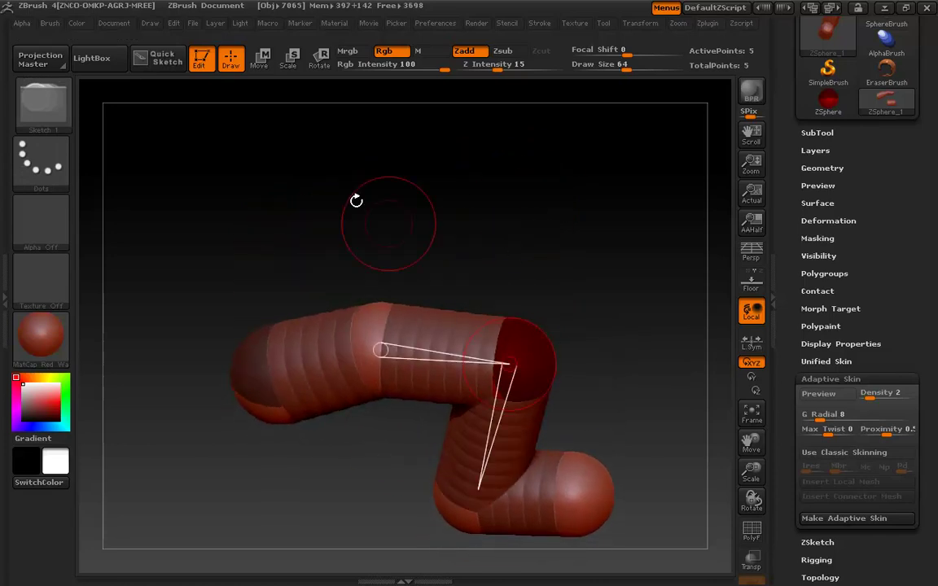
pyautogui.click(379, 312)
pyautogui.press('w')
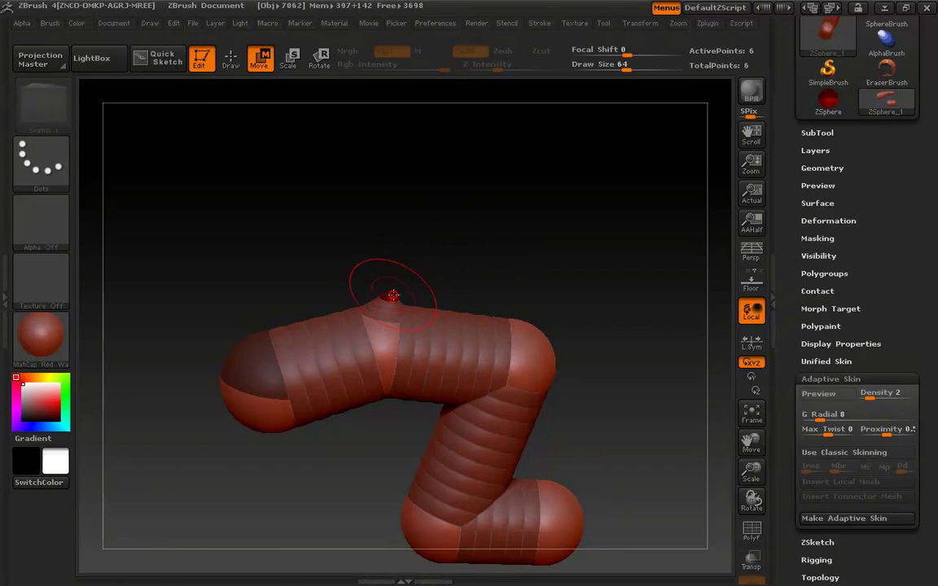
pyautogui.moveTo(389, 300); pyautogui.dragTo(484, 186)
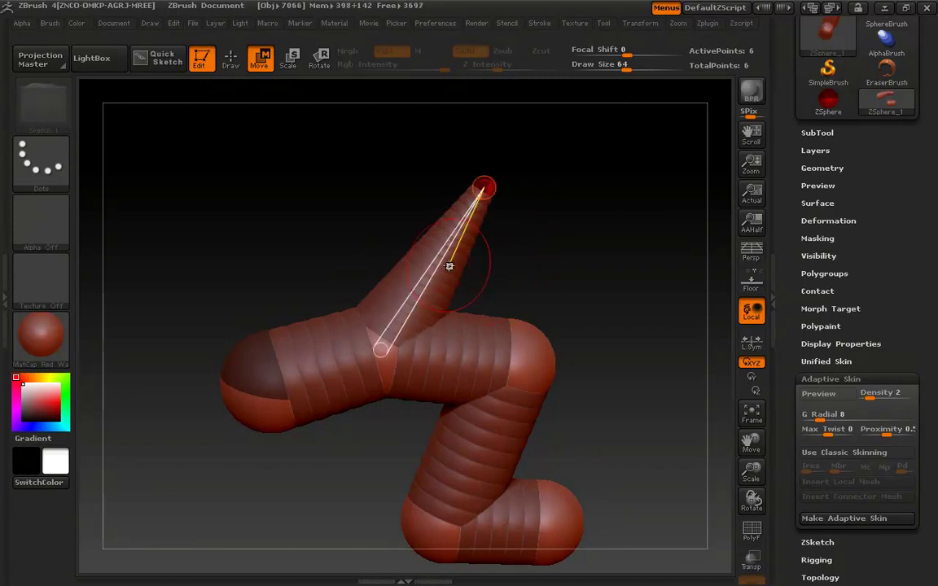
pyautogui.press('f')
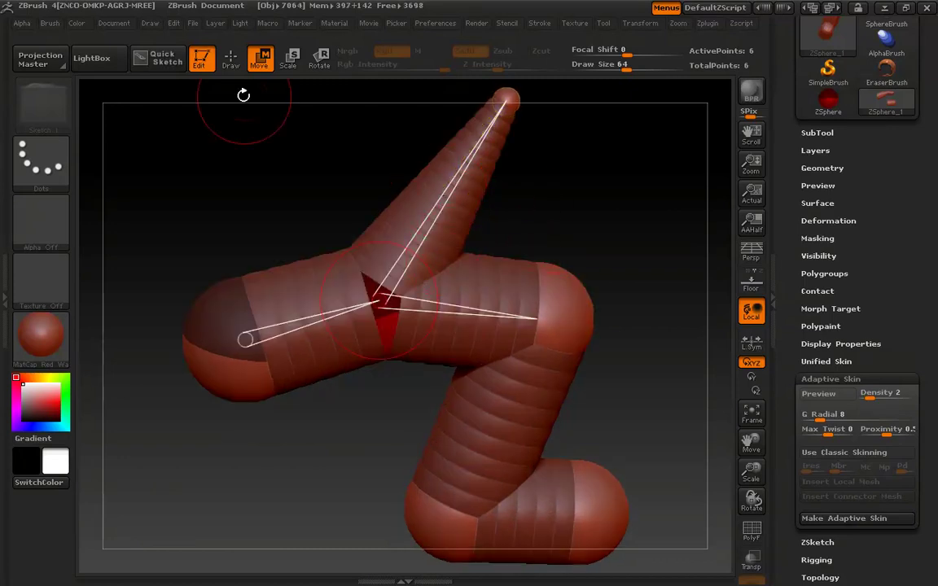
# Return to Draw mode, remove the visible link to the branch's end ZSphere, and enable Use Classic Skinning
pyautogui.press('q')
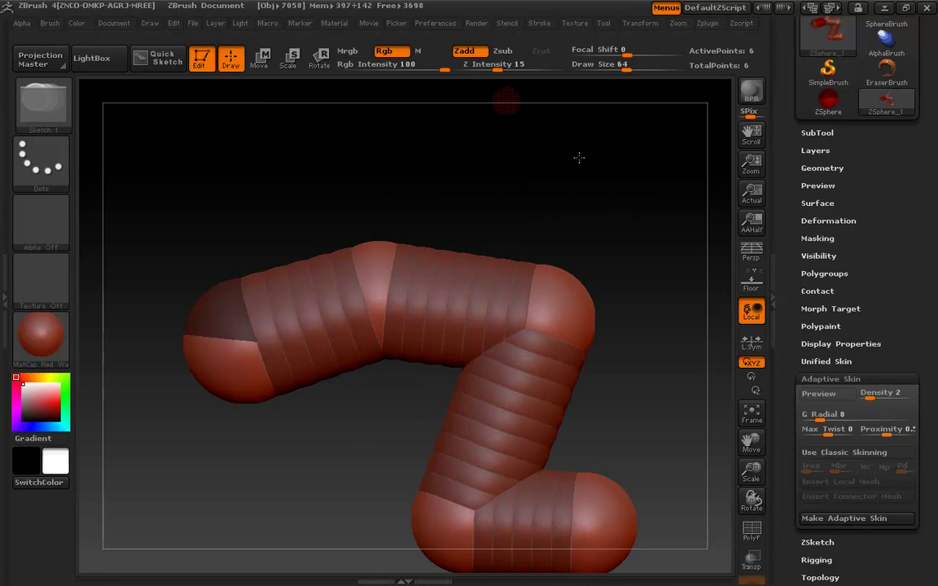
pyautogui.click(858, 454)
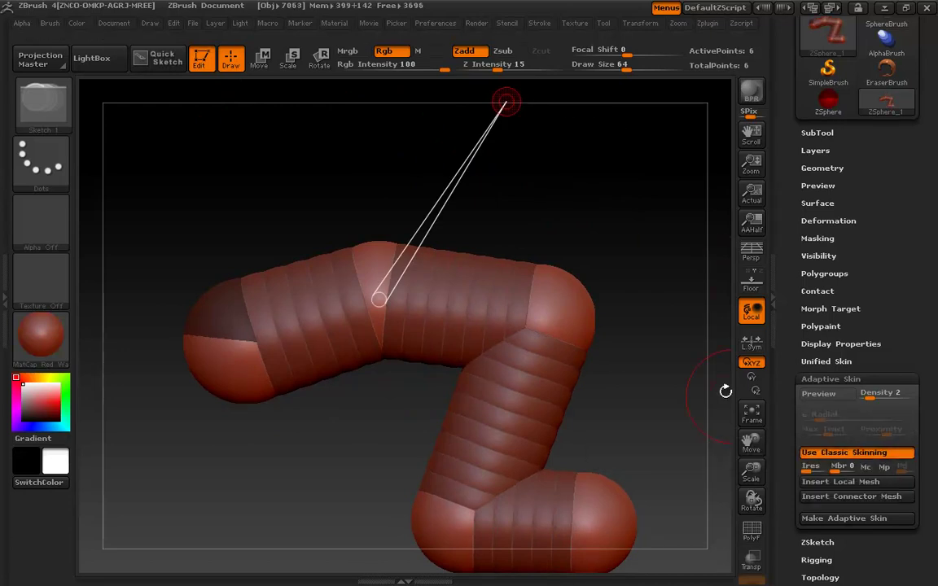
# Compare the ZSphere chain with its classic adaptive skin preview to examine how the detached ZSphere affects the mesh
pyautogui.press('a')
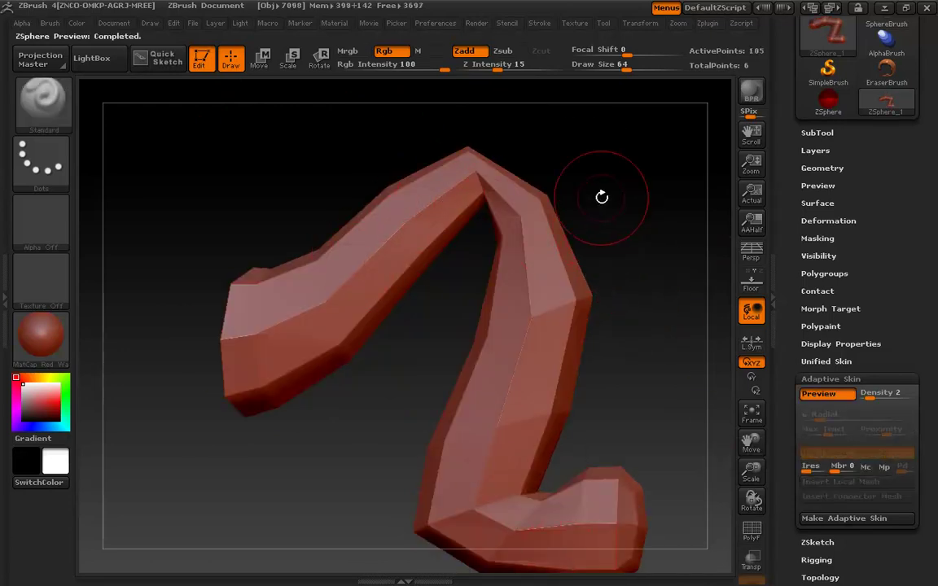
pyautogui.press('a')
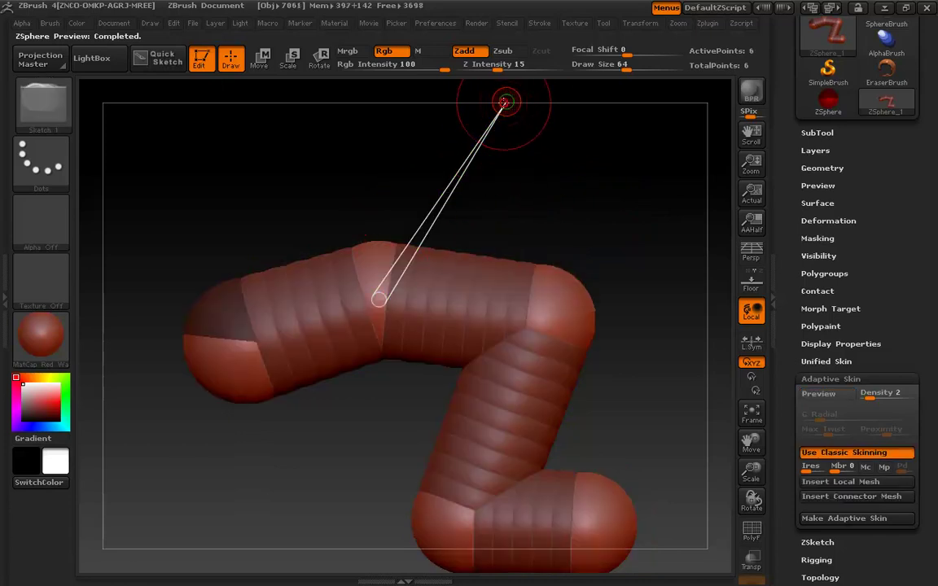
pyautogui.press('a')
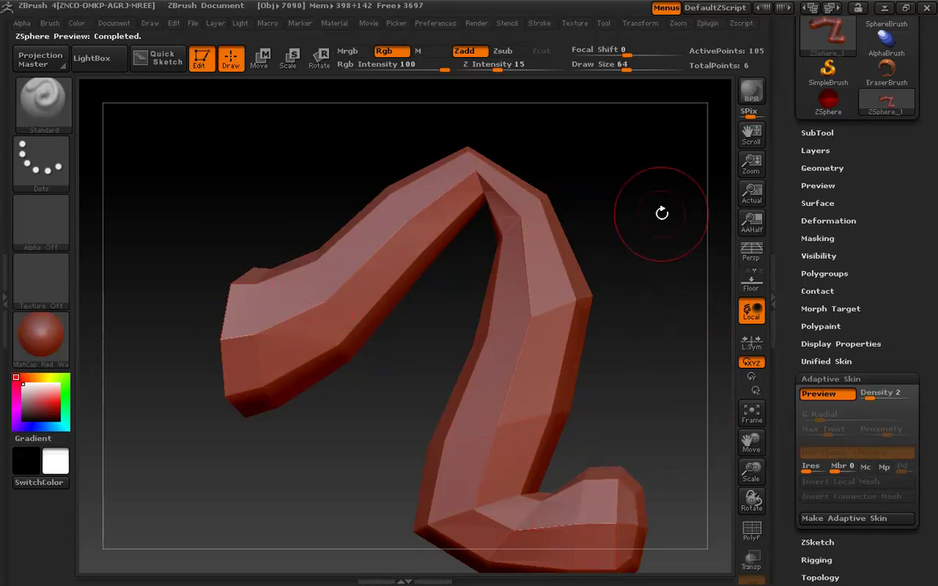
pyautogui.press('a')
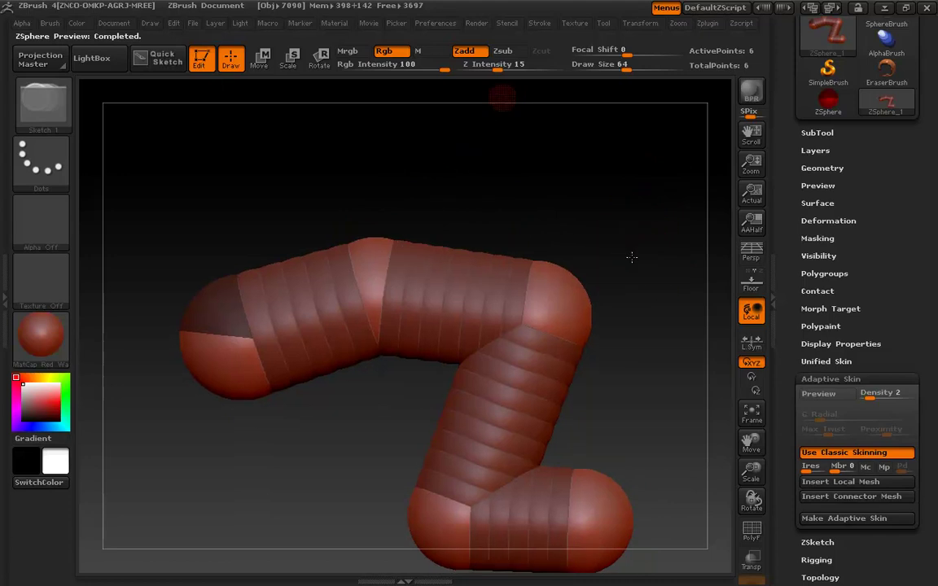
pyautogui.moveTo(621, 276); pyautogui.dragTo(599, 253)
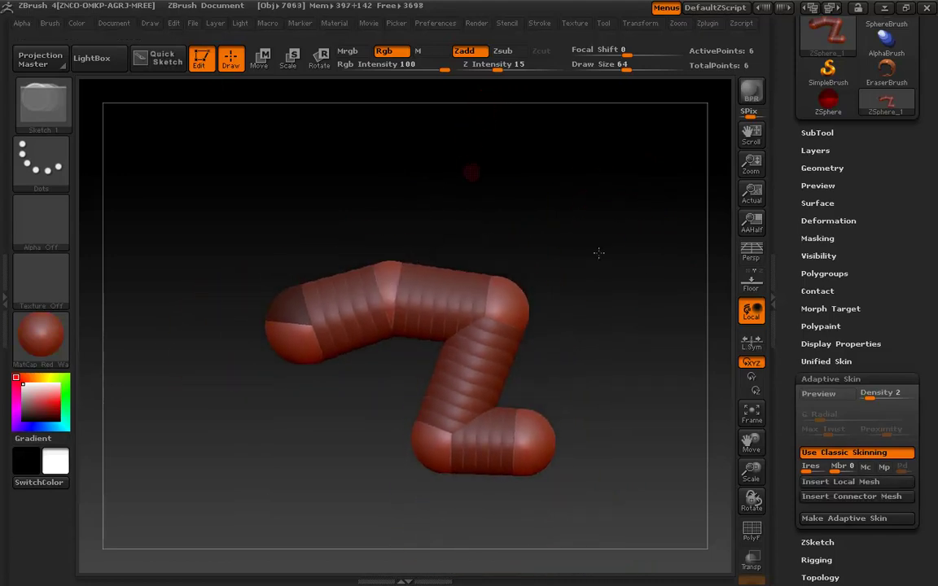
pyautogui.press('a')
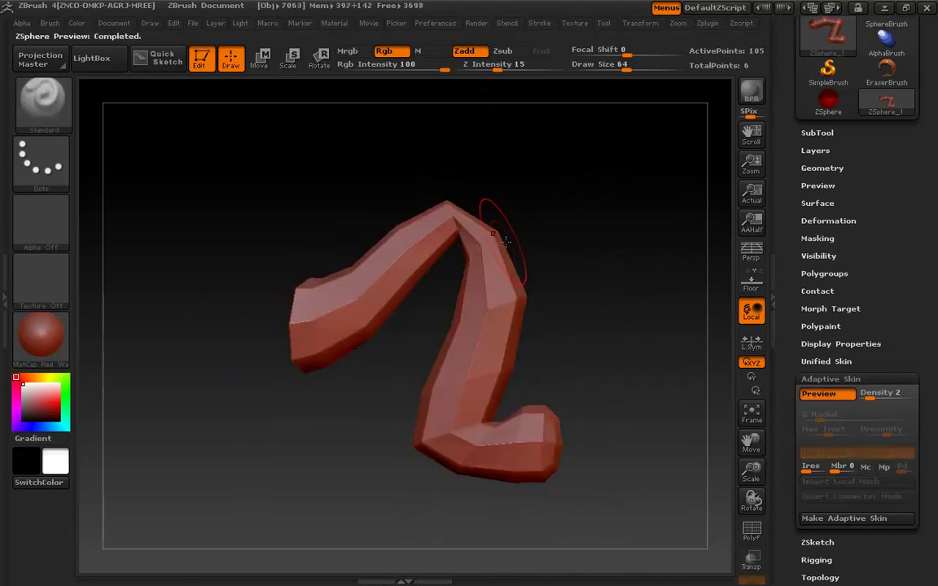